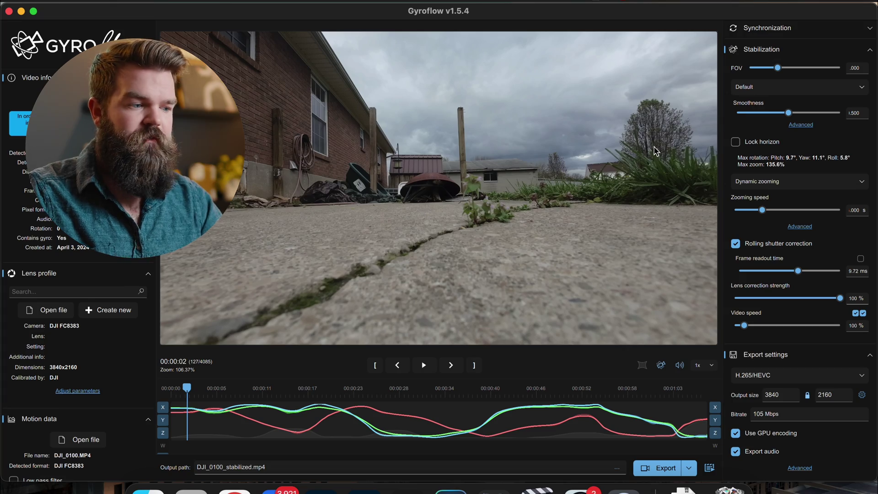
# - Play to 00:00:36, compare with and without stabilization, then lower smoothness toward 0.314
pyautogui.click(423, 364)
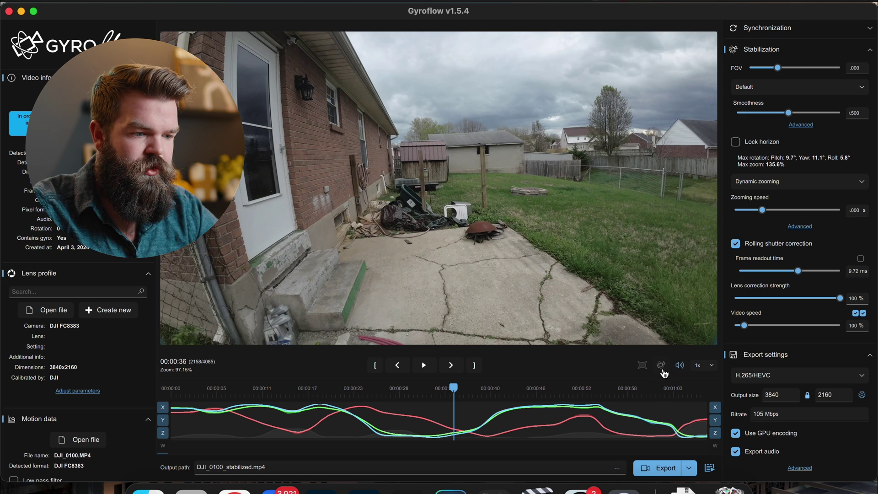
pyautogui.click(662, 364)
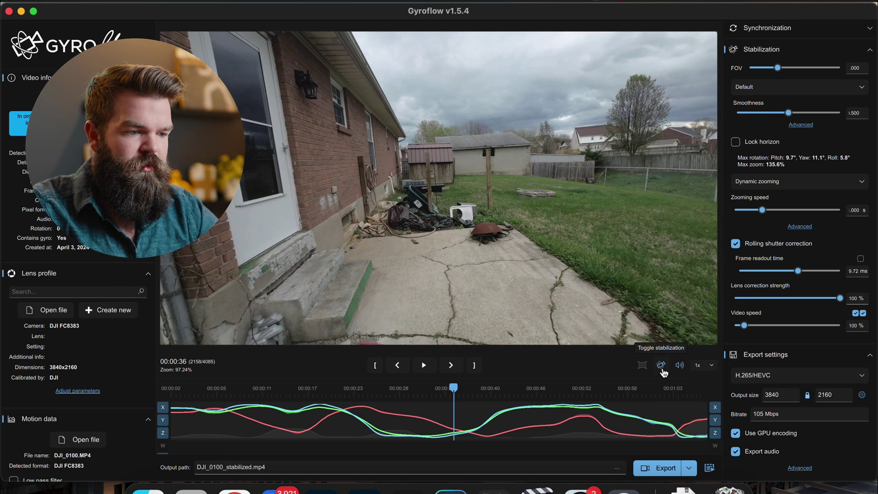
pyautogui.click(661, 365)
pyautogui.click(661, 366)
pyautogui.click(661, 366)
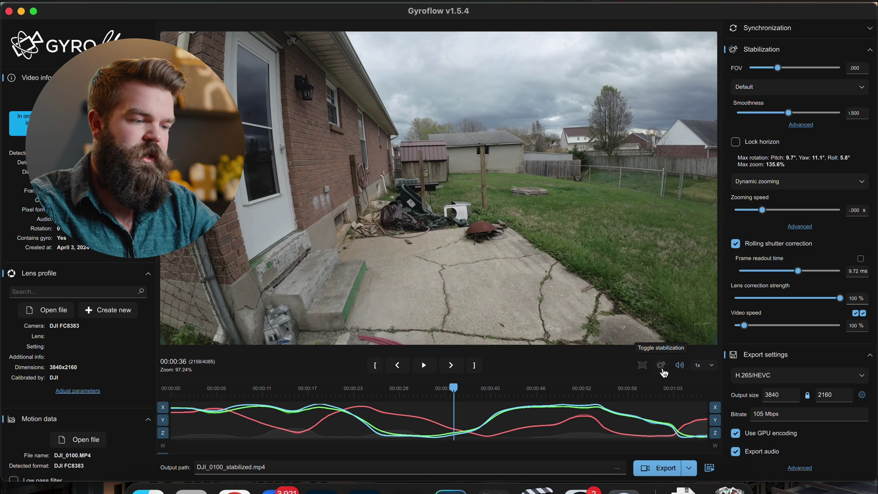
pyautogui.click(662, 366)
pyautogui.click(662, 366)
pyautogui.click(661, 365)
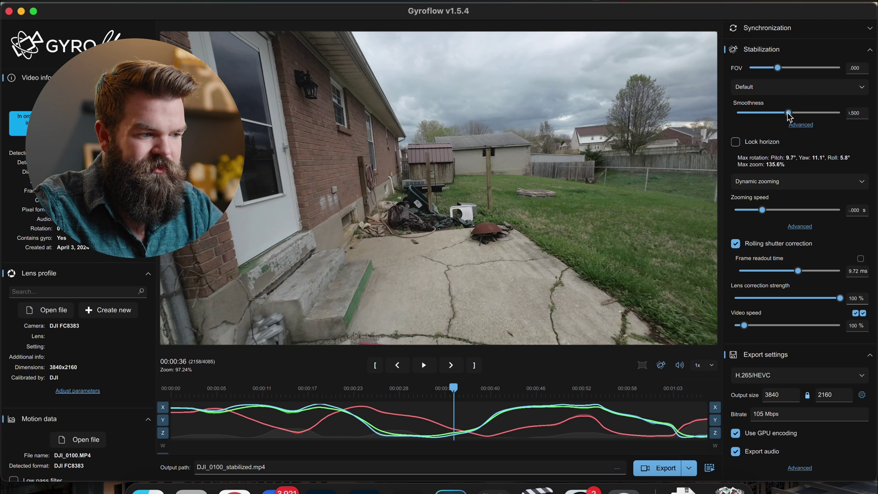
pyautogui.moveTo(788, 116); pyautogui.dragTo(772, 119)
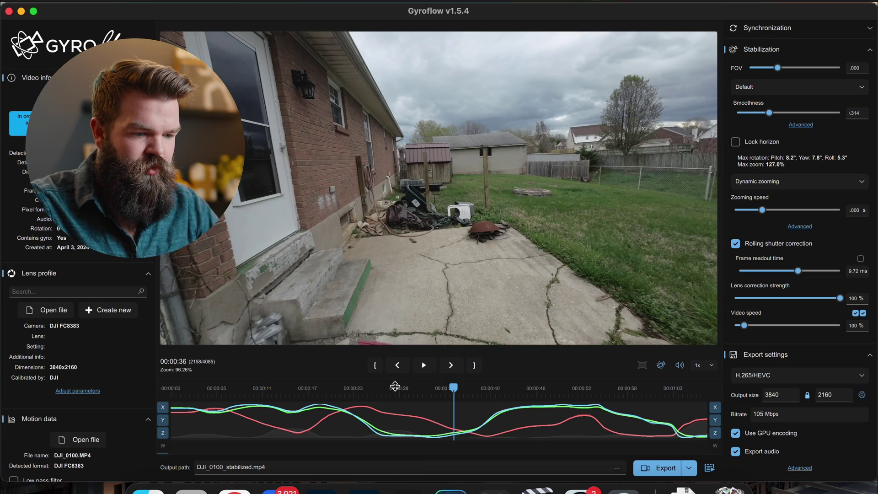
# - Replay from 00:00:07 at the new smoothness and compare raw versus stabilized near the shed at 00:00:11
pyautogui.click(227, 394)
pyautogui.click(424, 365)
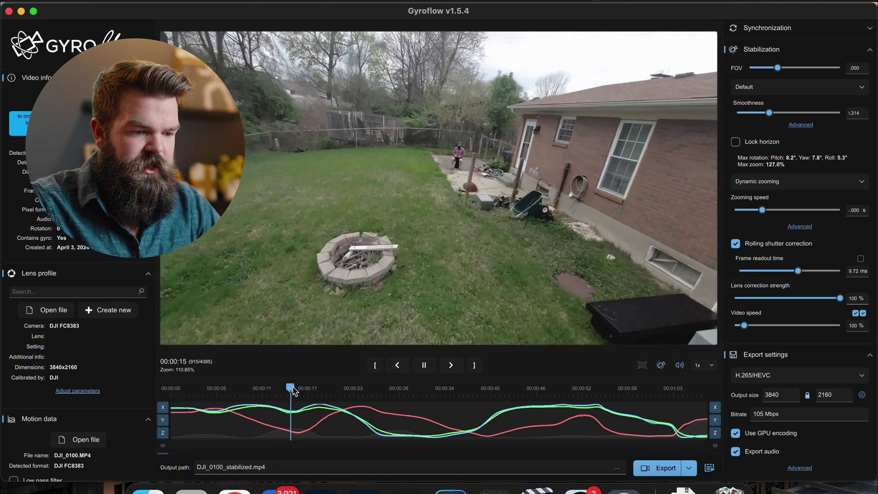
pyautogui.click(268, 397)
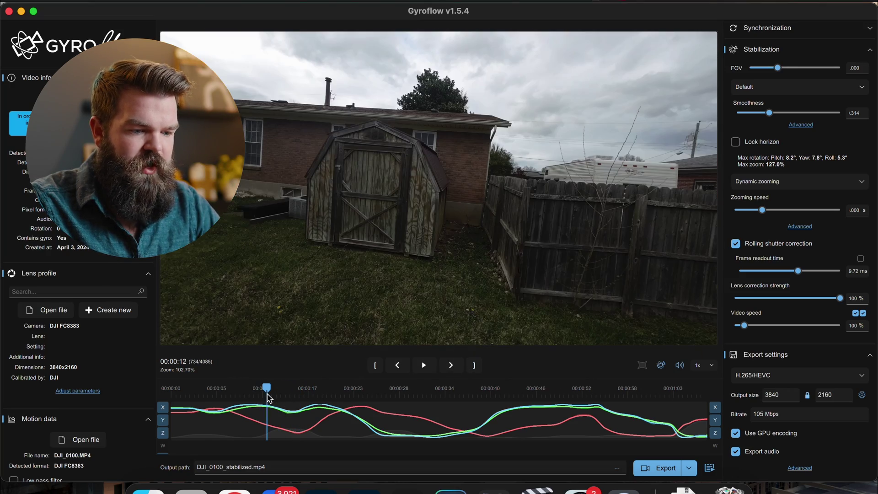
pyautogui.click(661, 365)
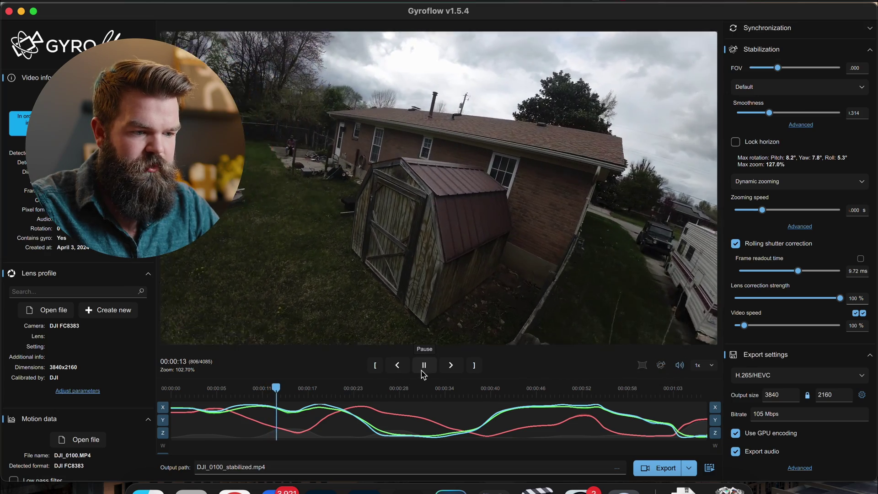
pyautogui.click(424, 366)
pyautogui.click(262, 395)
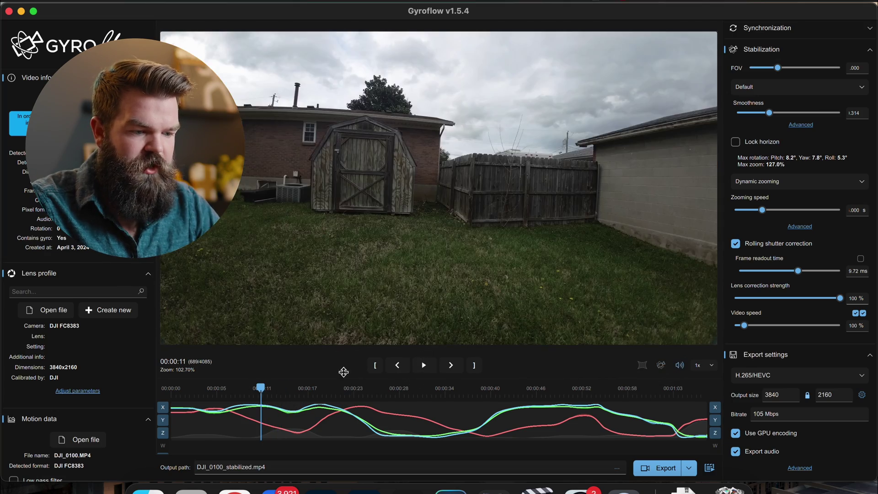
pyautogui.click(659, 366)
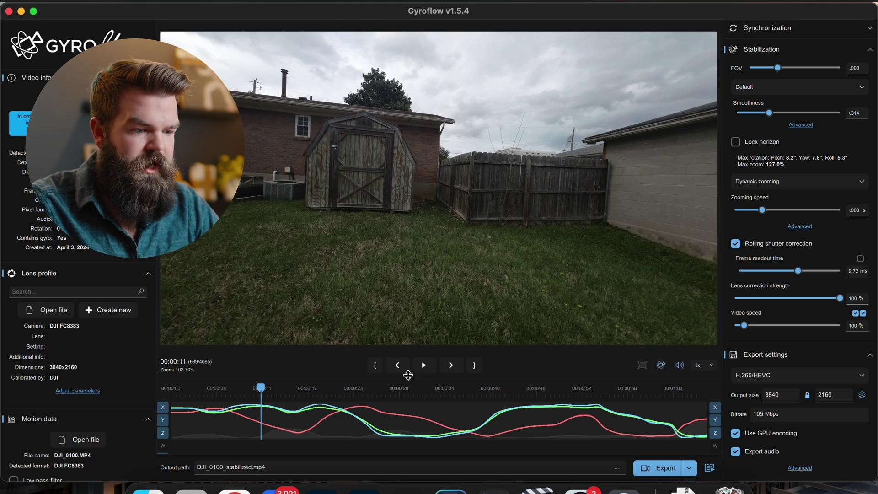
pyautogui.click(424, 366)
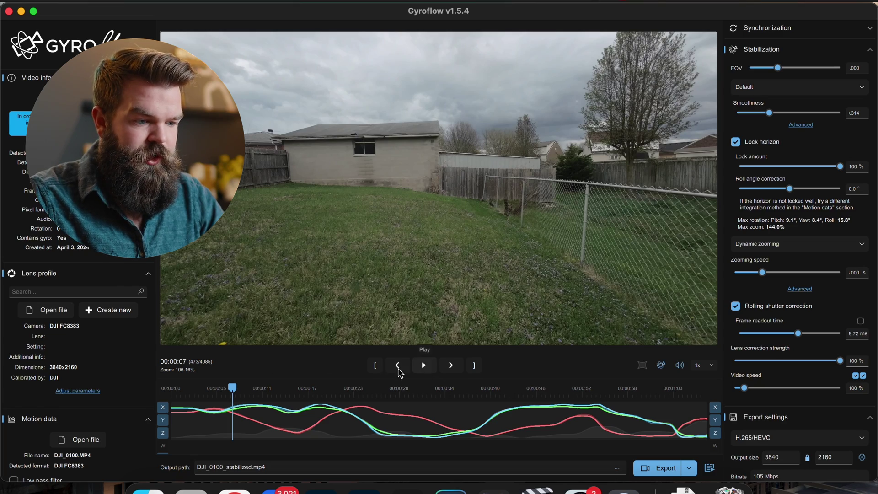
# - Replay from 00:00:04, pause at 00:00:17 and compare the horizon with stabilization off and on
pyautogui.click(209, 393)
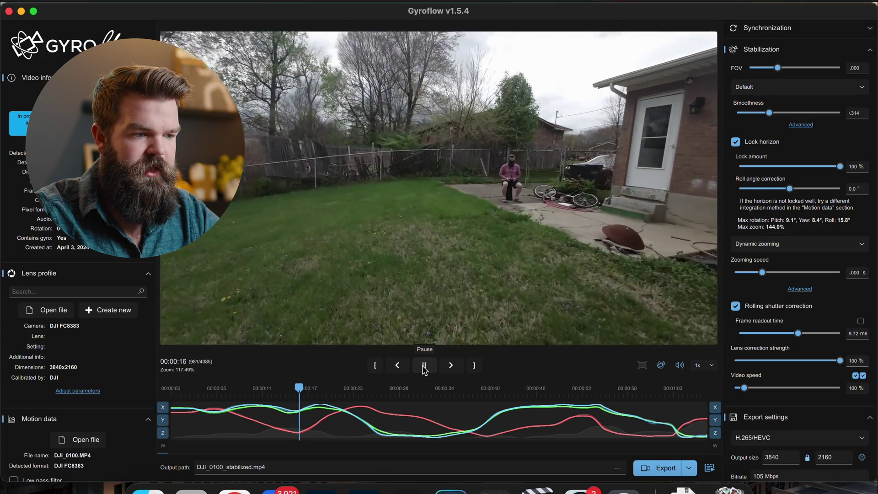
pyautogui.click(424, 366)
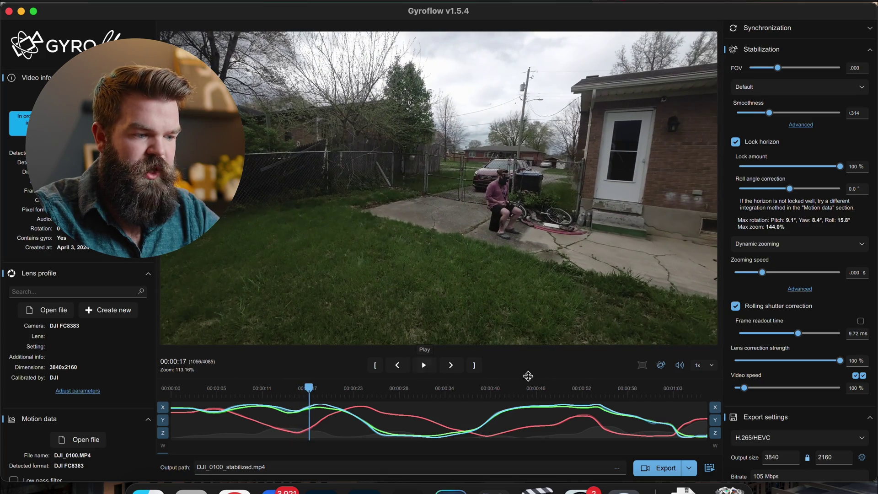
pyautogui.click(660, 365)
pyautogui.click(660, 366)
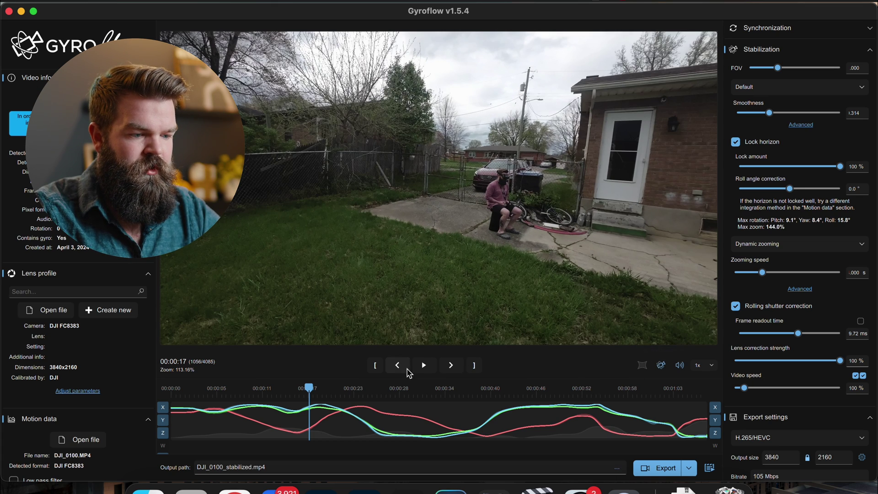
# - Compare the horizon-locked frame against raw footage again, then play on and pause at 00:00:24
pyautogui.click(663, 368)
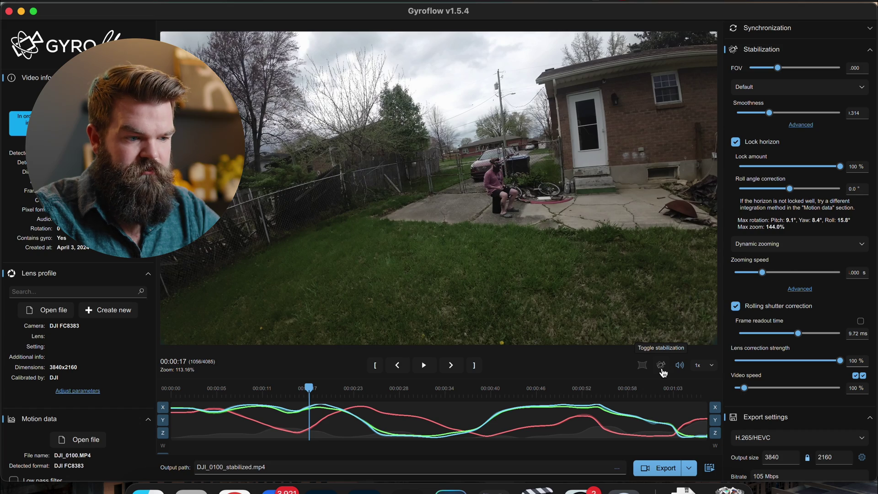
pyautogui.click(661, 366)
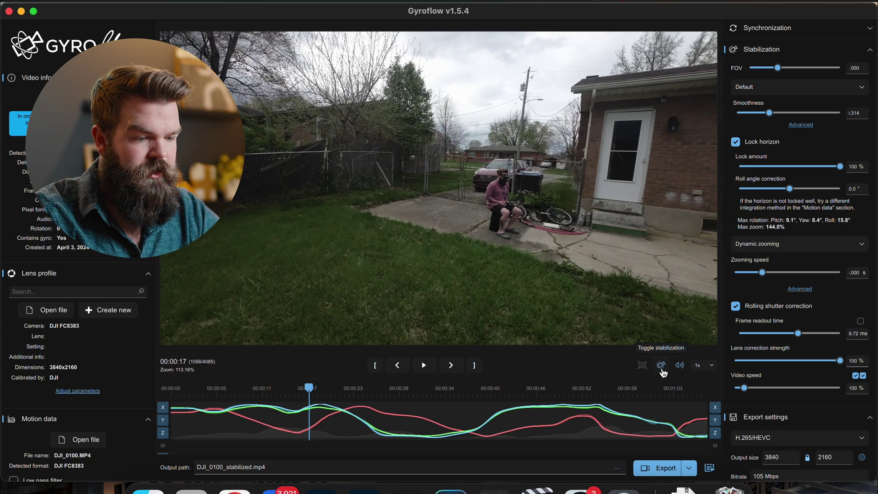
pyautogui.click(662, 368)
pyautogui.click(662, 369)
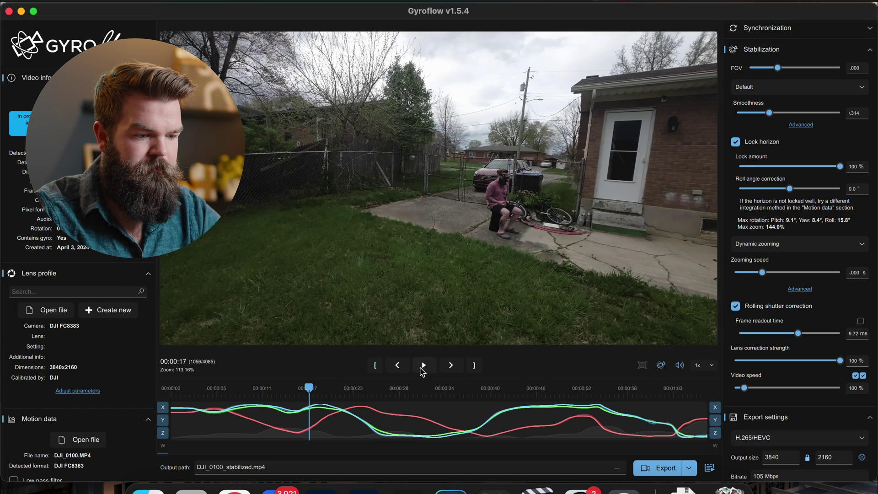
pyautogui.click(422, 367)
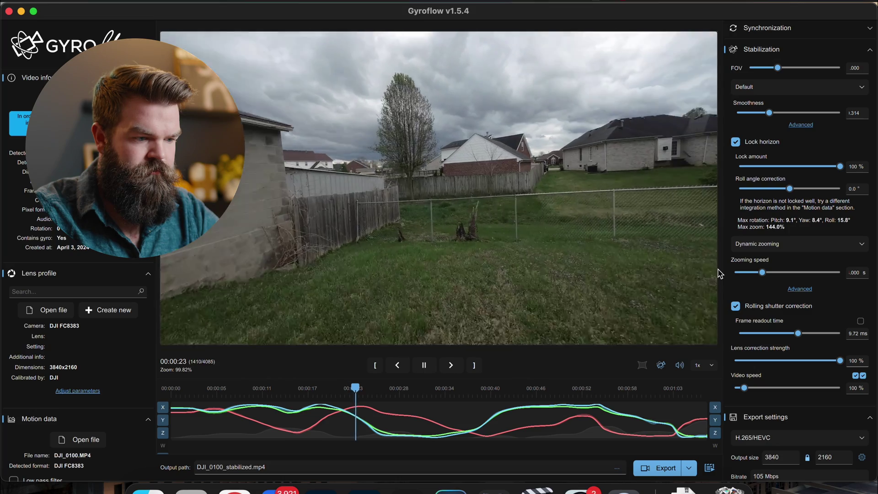
pyautogui.click(423, 365)
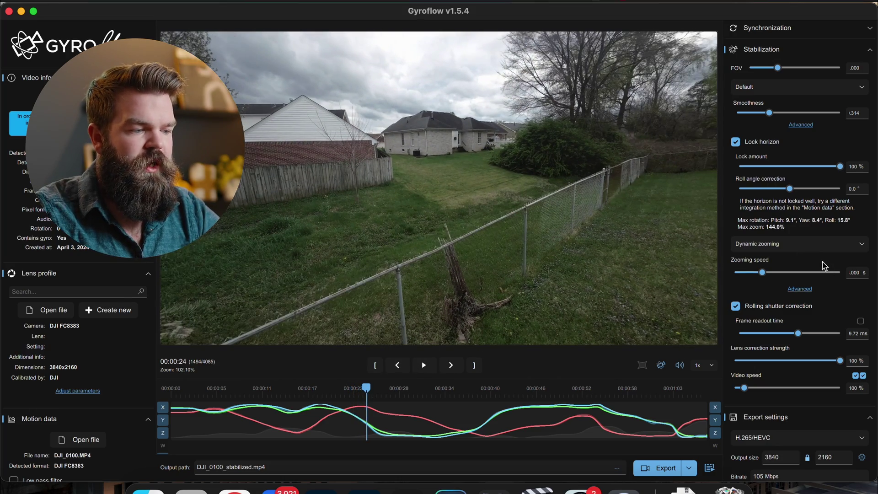
pyautogui.scroll(-2, 800, 258)
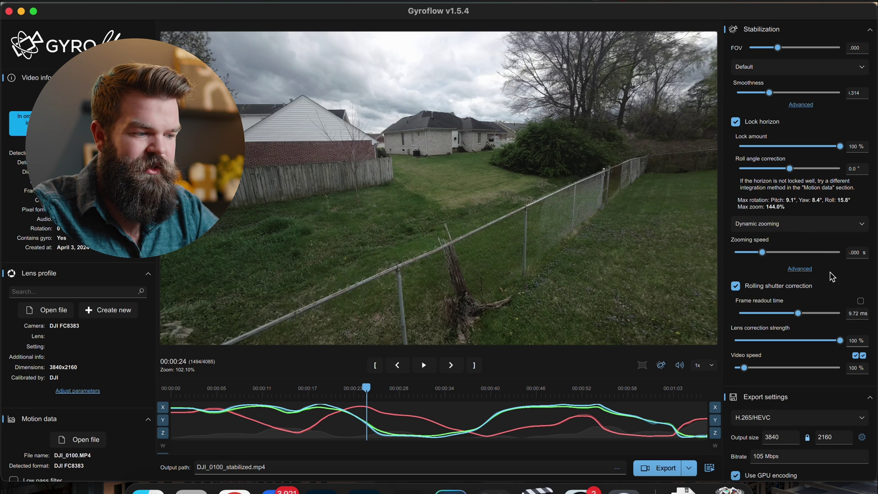
pyautogui.scroll(-2, 851, 279)
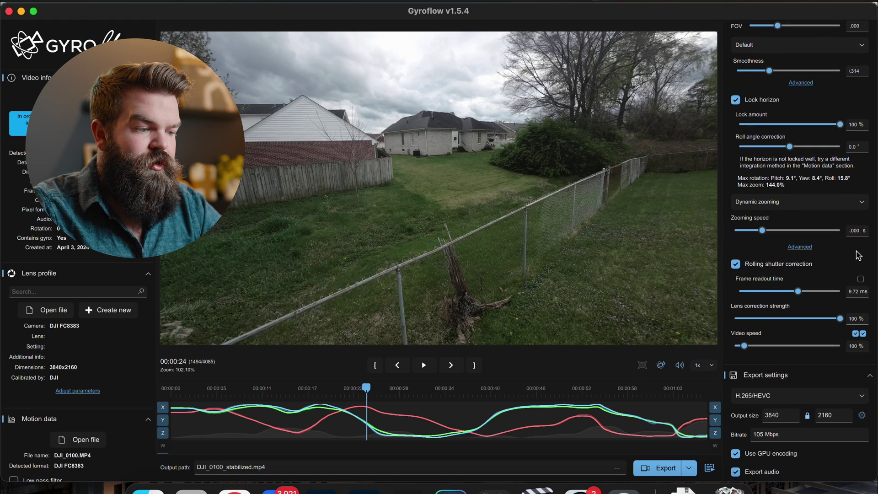
pyautogui.scroll(-3, 858, 255)
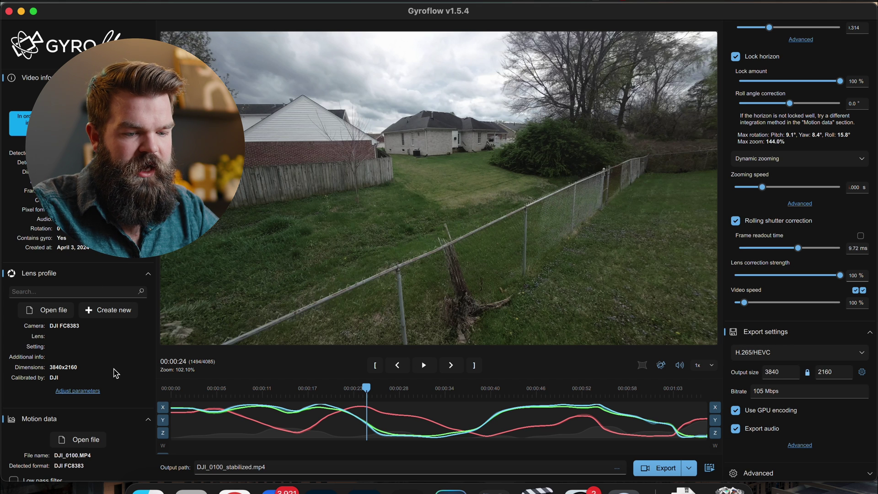
pyautogui.scroll(-5, 113, 361)
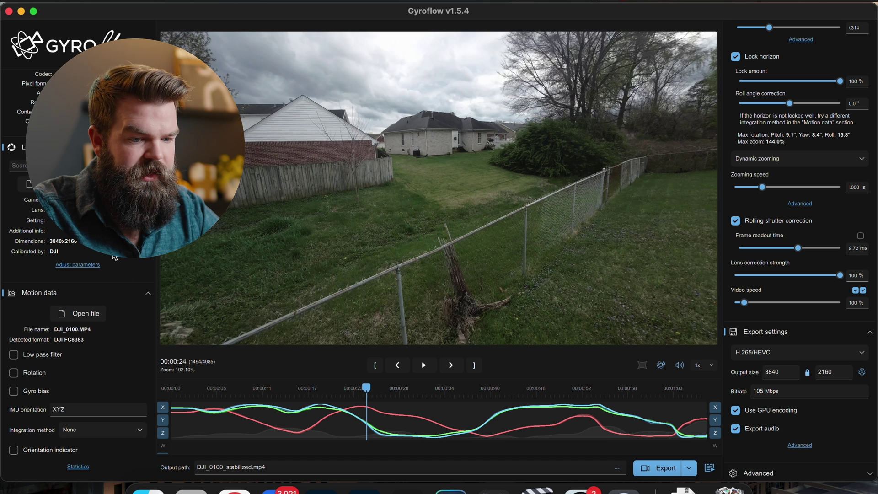
pyautogui.scroll(1, 114, 257)
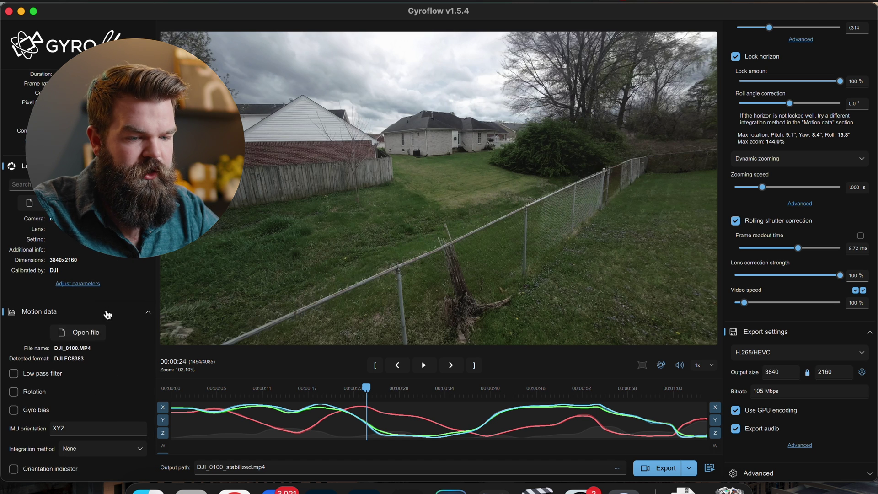
pyautogui.scroll(4, 110, 297)
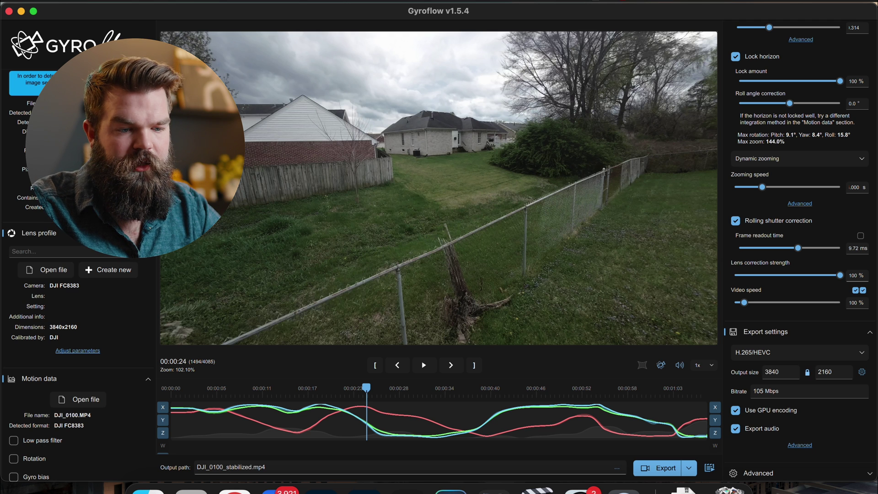
pyautogui.scroll(2, 78, 320)
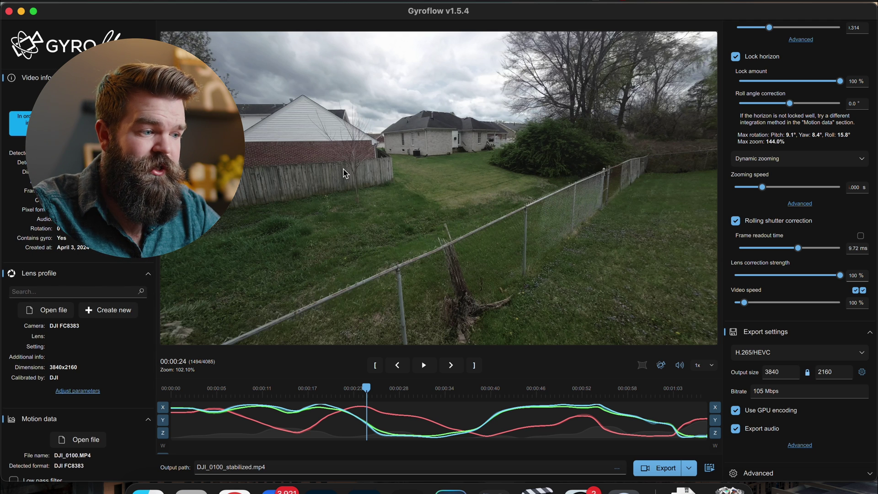
pyautogui.scroll(4, 819, 60)
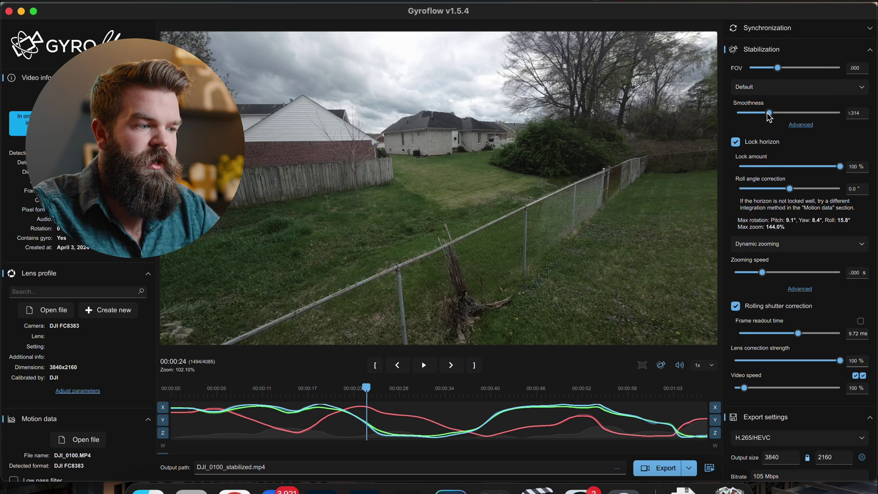
# - Turn off horizon lock, widen FOV to 1.078, play to see the black borders, and bring up the footage folder
pyautogui.click(736, 142)
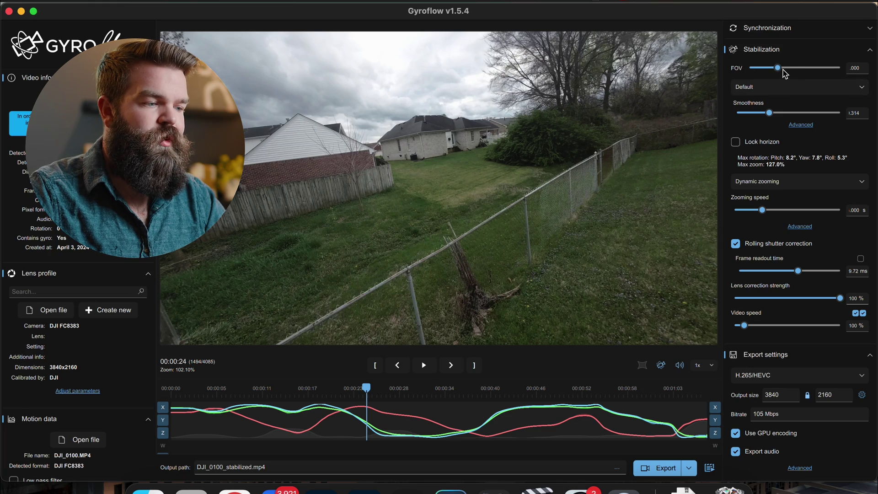
pyautogui.moveTo(783, 70); pyautogui.dragTo(811, 72)
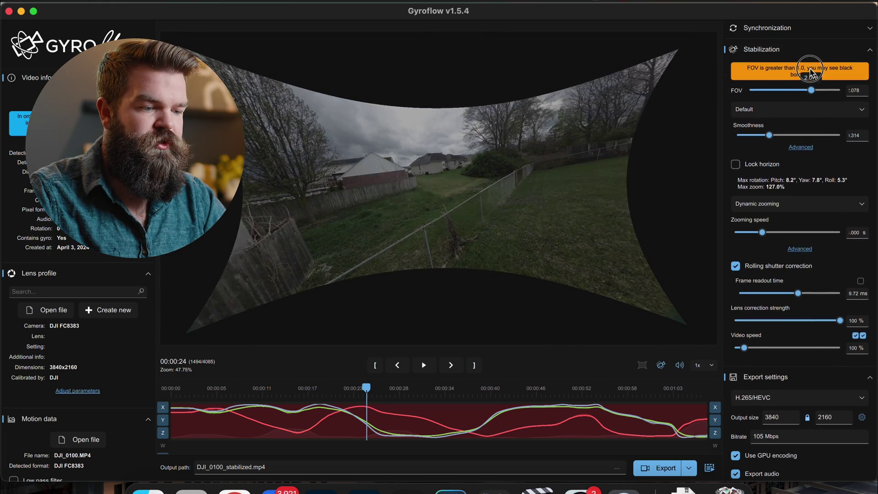
pyautogui.click(424, 369)
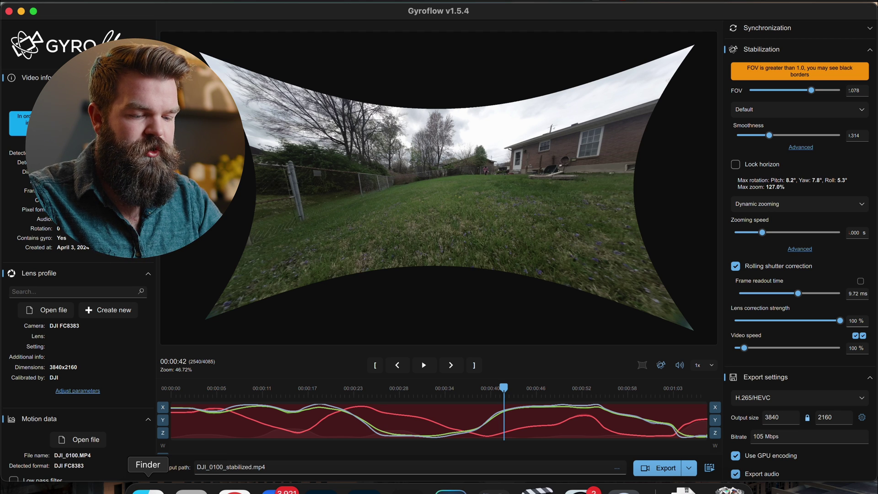
pyautogui.click(148, 490)
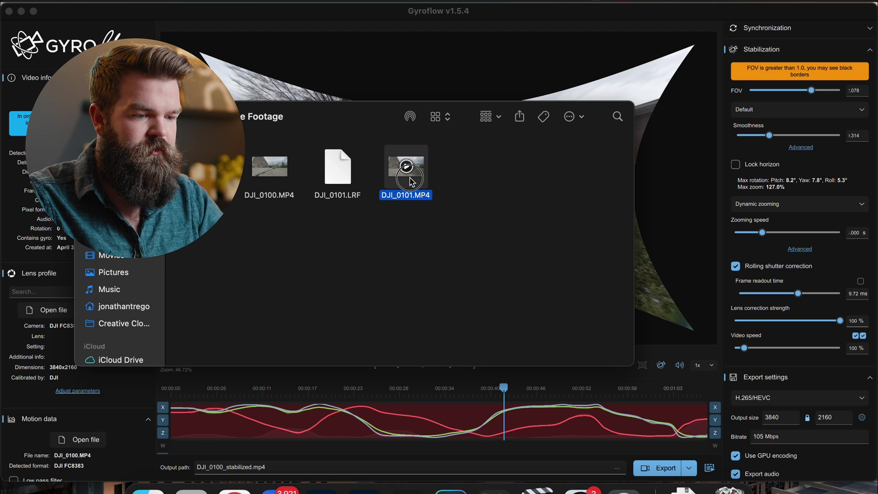
# - Drag DJI_0101.MP4 from the footage folder onto Gyroflow, giving output DJI_0101_stabilized.mp4
pyautogui.moveTo(411, 182); pyautogui.dragTo(503, 78)
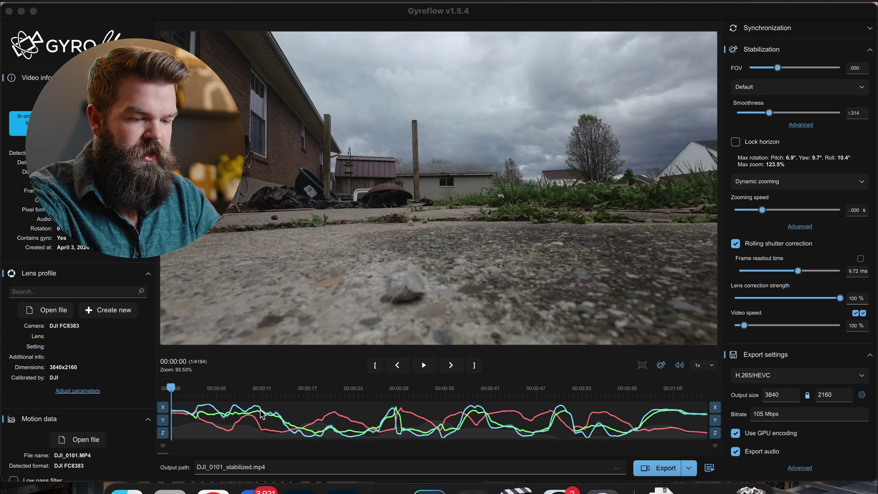
pyautogui.click(124, 489)
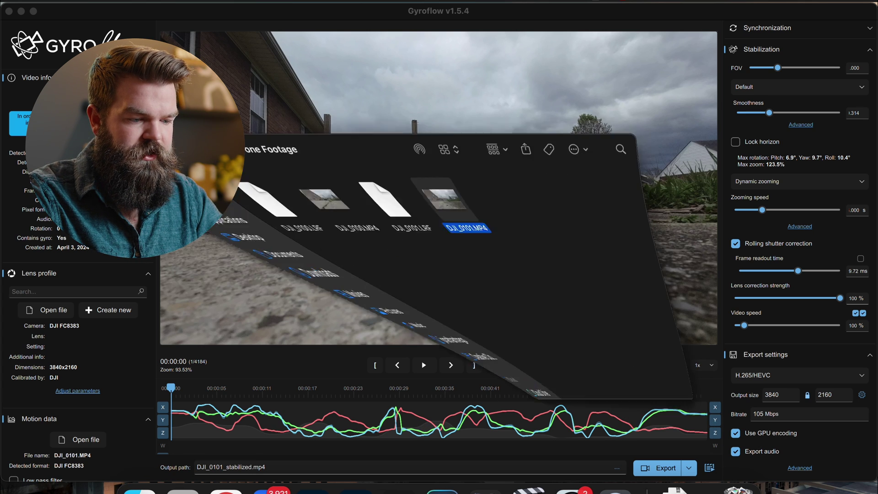
pyautogui.moveTo(280, 184); pyautogui.dragTo(421, 72)
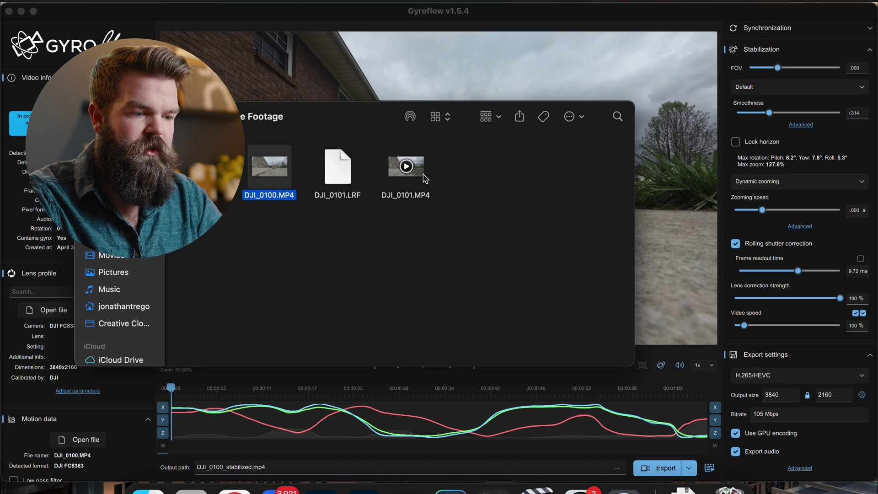
pyautogui.moveTo(425, 168); pyautogui.dragTo(663, 130)
pyautogui.click(482, 14)
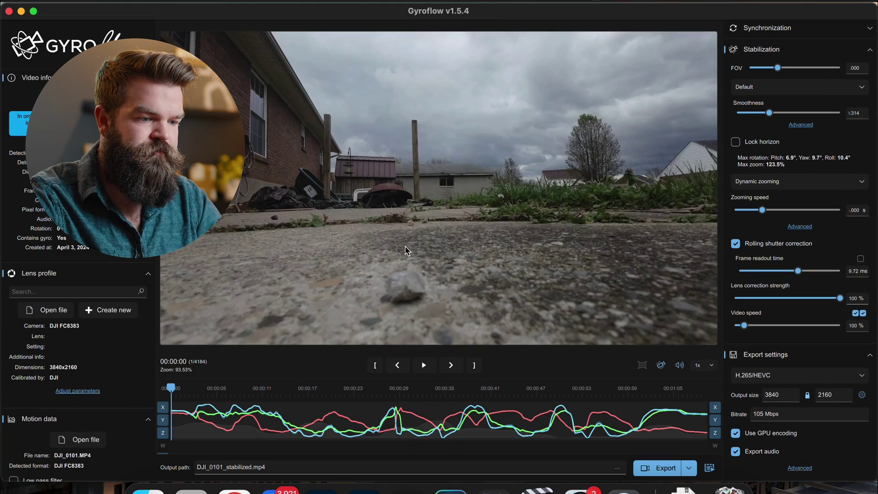
# - Flip the DJI_0101 preview between raw and stabilized footage a few times
pyautogui.click(660, 366)
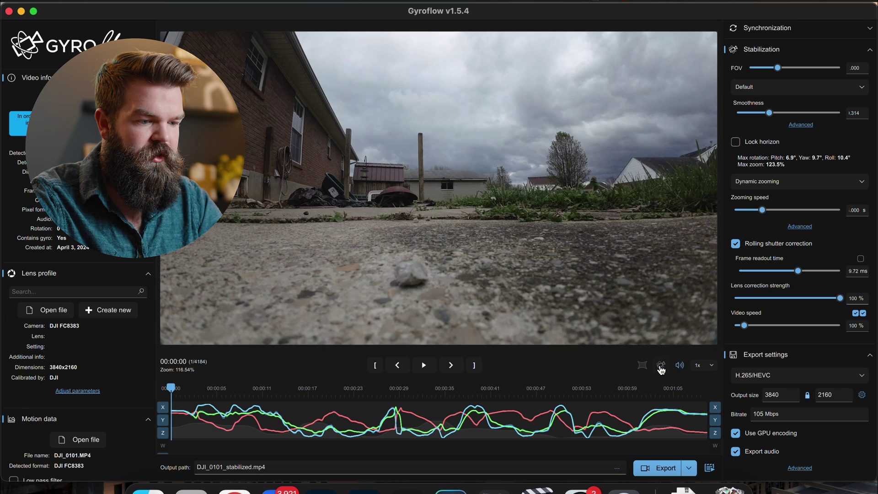
pyautogui.click(660, 366)
pyautogui.click(661, 365)
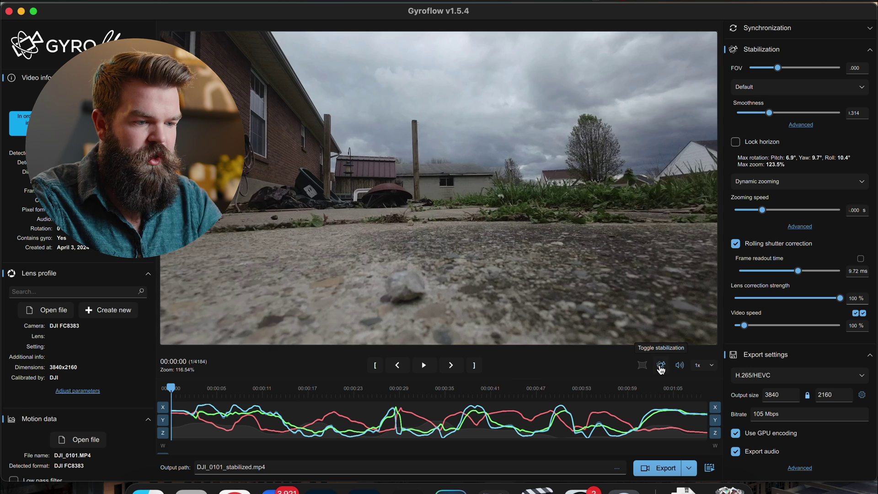
pyautogui.click(661, 365)
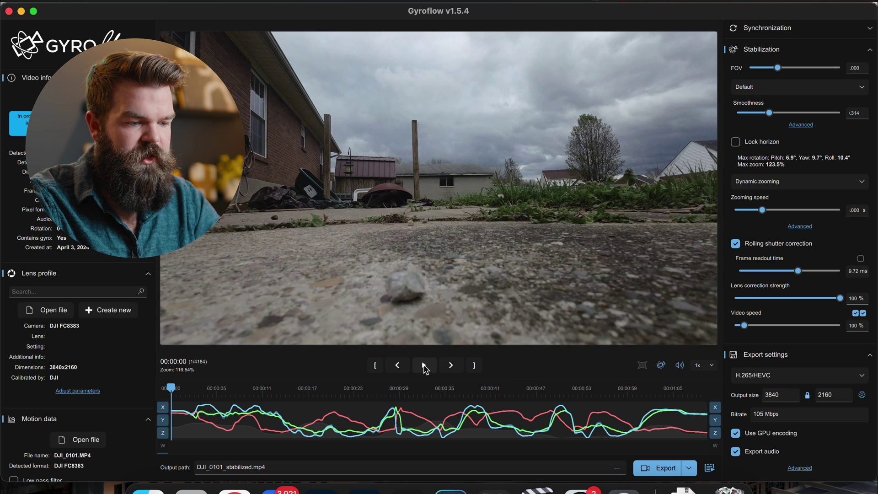
# - Play the clip, pause at 00:00:17 to view the unstabilized frame, then resume playback
pyautogui.click(424, 366)
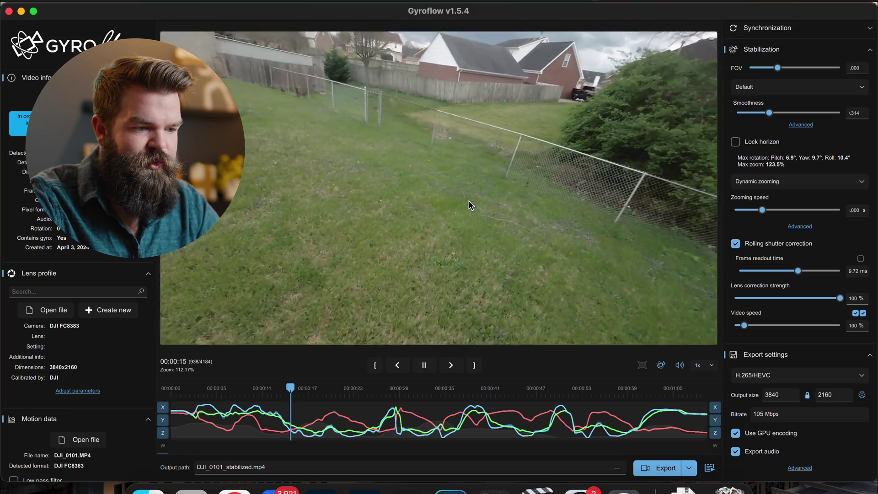
pyautogui.click(431, 369)
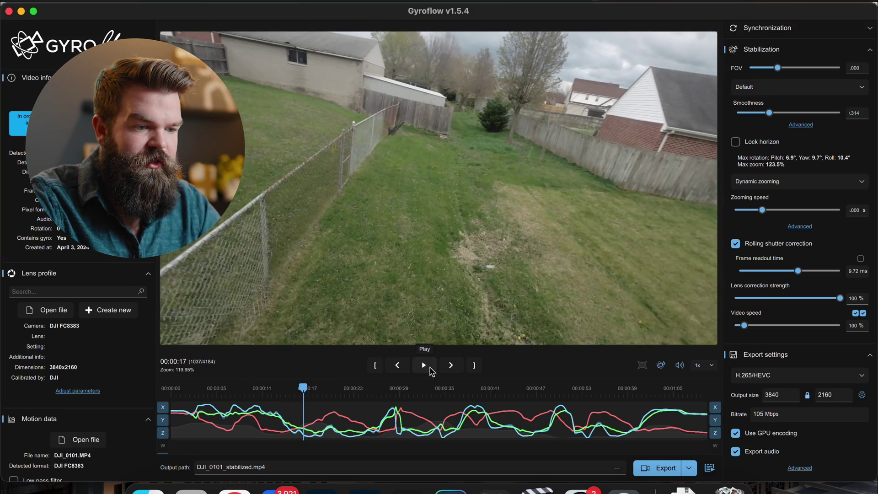
pyautogui.click(662, 366)
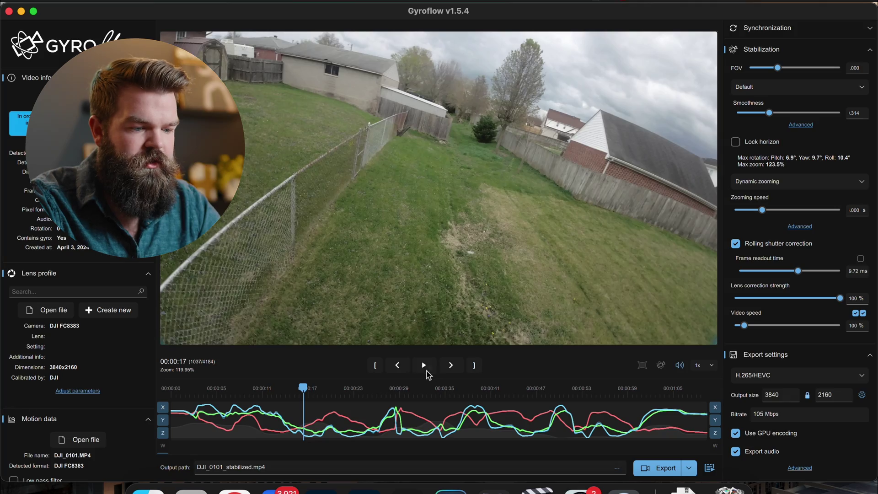
pyautogui.click(427, 371)
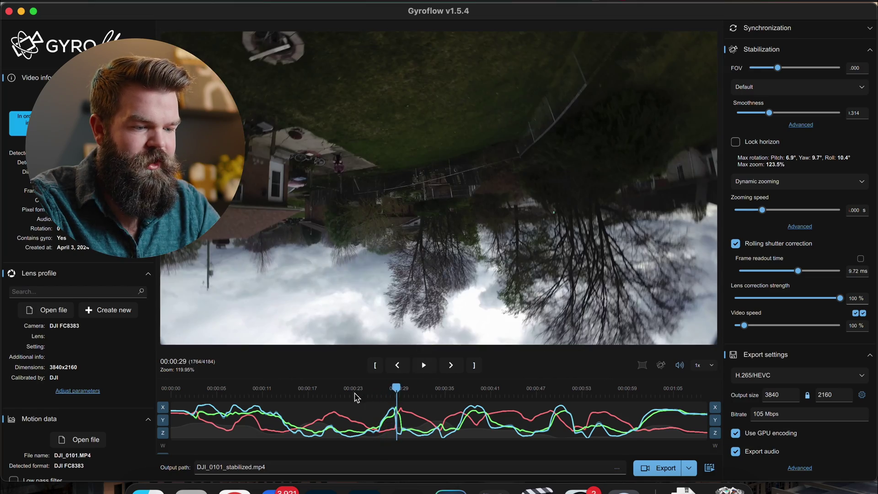
# - Replay DJI_0101 from 00:00:23, then return to 00:00:11 on the timeline
pyautogui.click(351, 396)
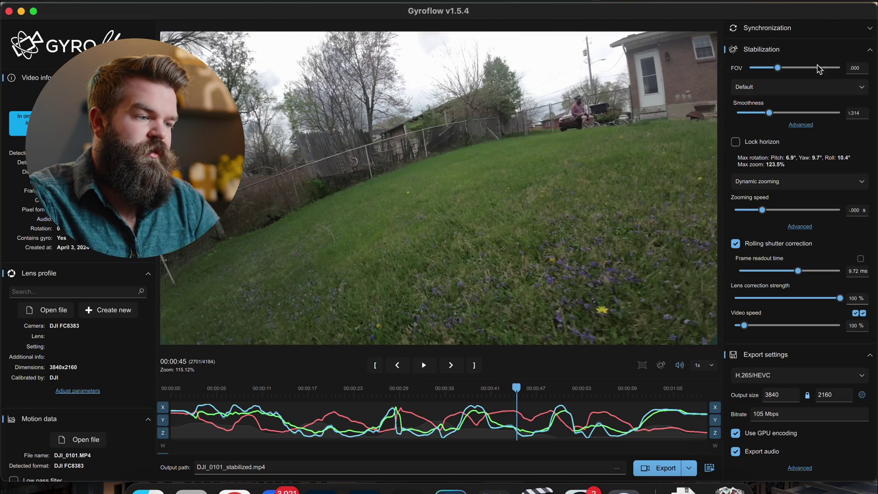
pyautogui.click(258, 390)
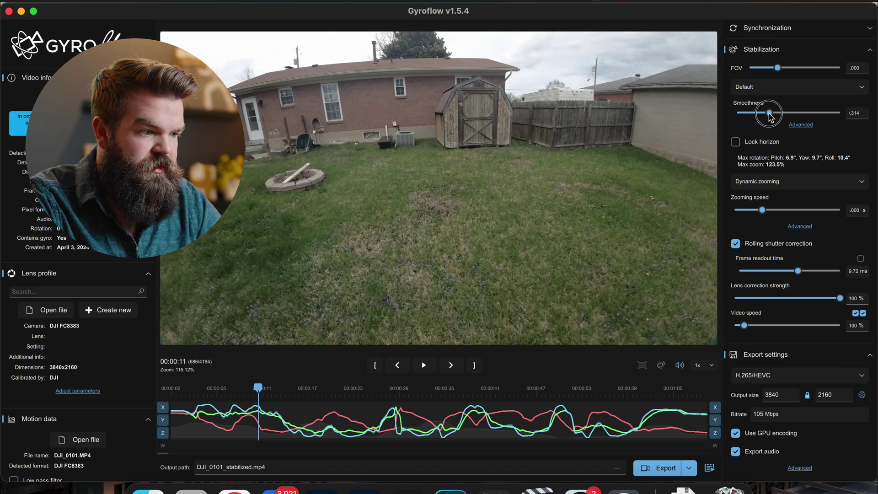
# - Try smoothness values from 0.14 to 0.854, settle at 0.319, and lock the horizon at 100%
pyautogui.moveTo(770, 114); pyautogui.dragTo(750, 117)
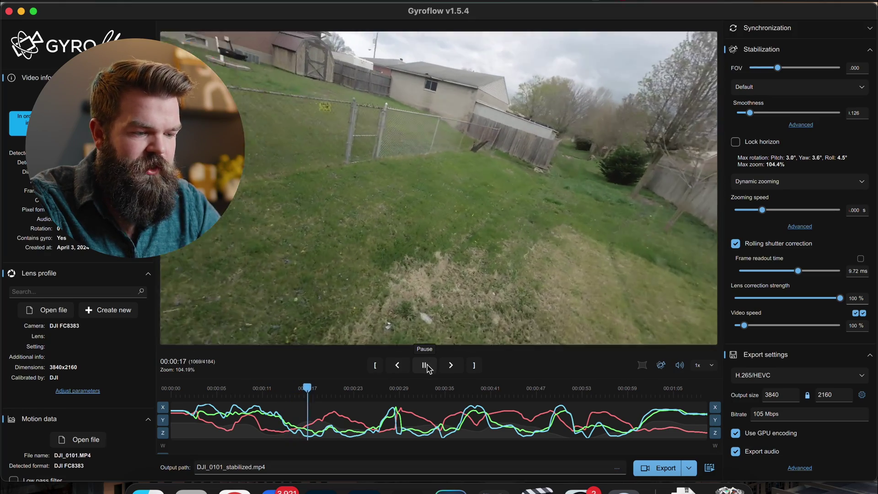
pyautogui.click(425, 365)
pyautogui.click(825, 113)
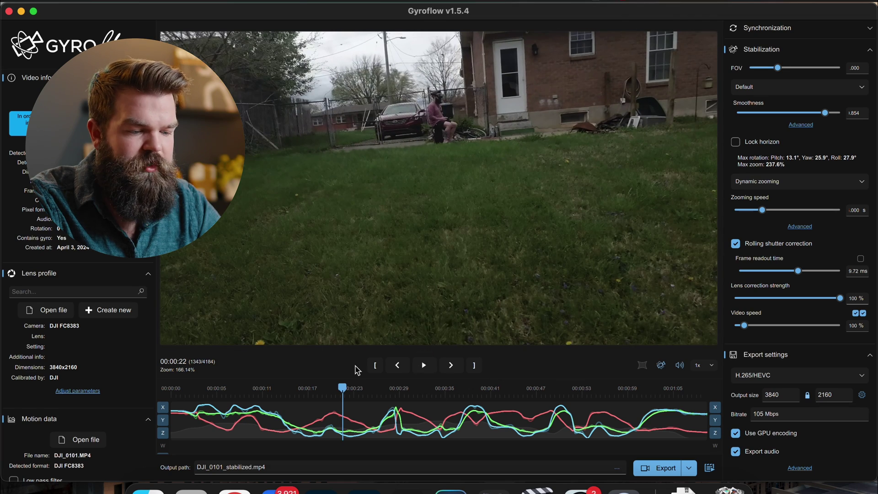
pyautogui.click(224, 388)
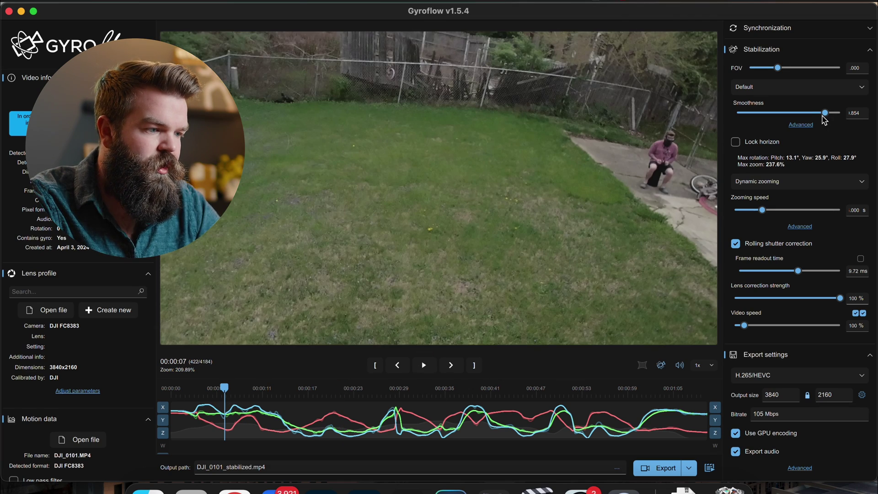
pyautogui.moveTo(823, 115); pyautogui.dragTo(773, 119)
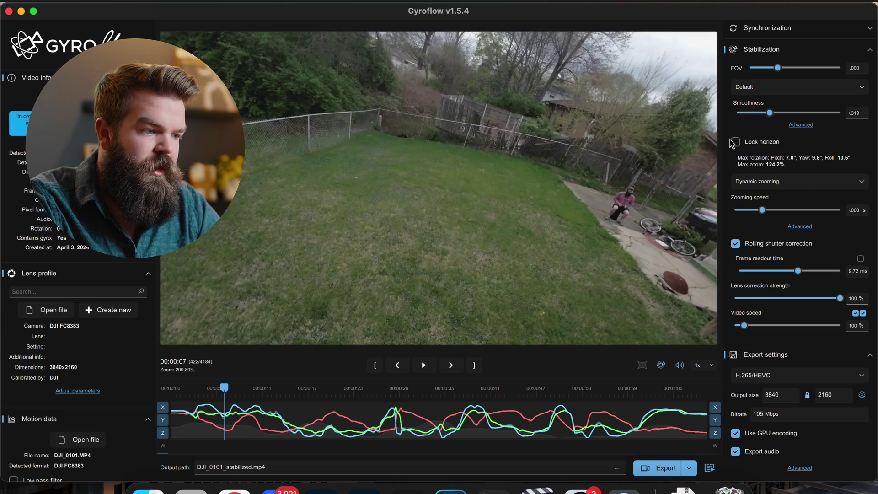
pyautogui.click(735, 143)
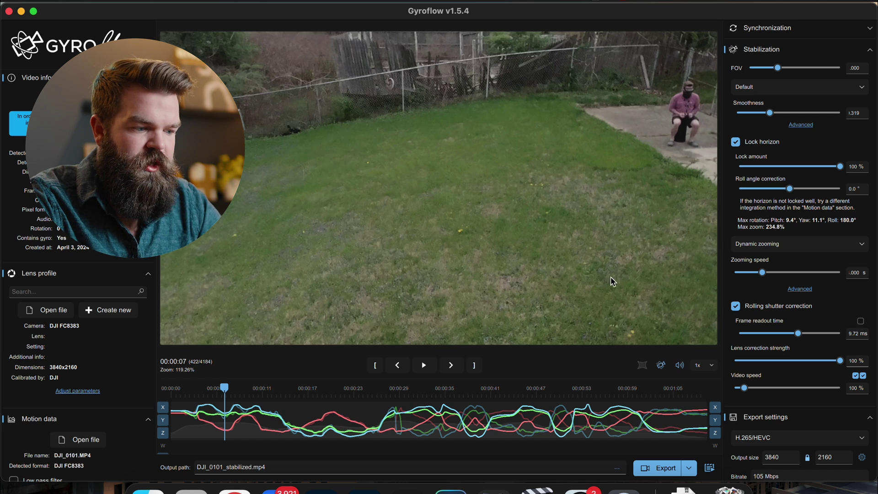
# - Compare raw and horizon-locked footage, play and stop with Space, then turn horizon lock off
pyautogui.click(661, 372)
pyautogui.click(661, 372)
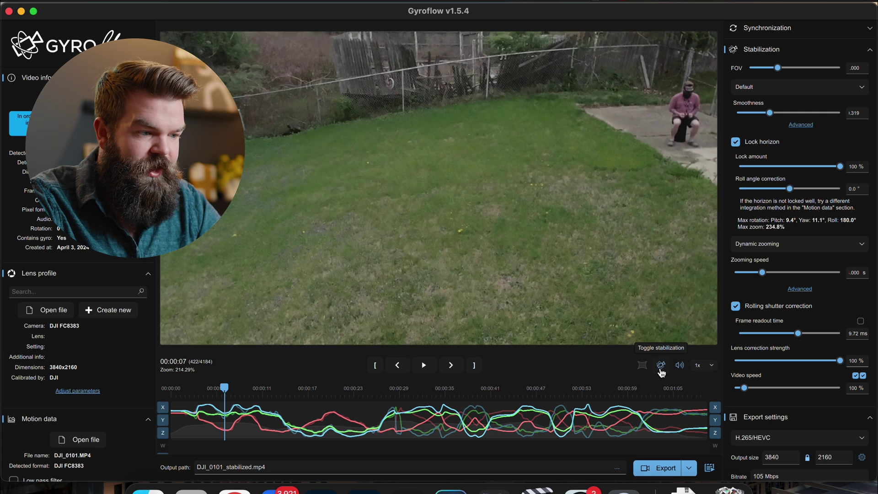
pyautogui.click(661, 371)
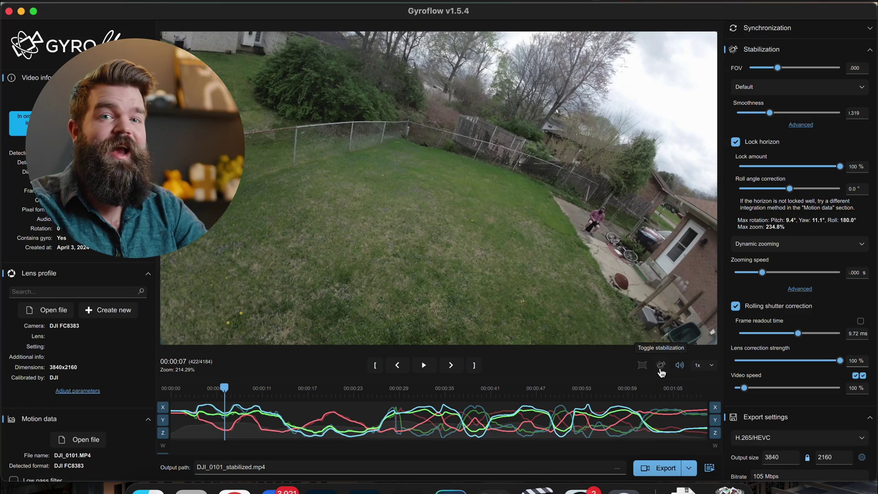
pyautogui.press('space')
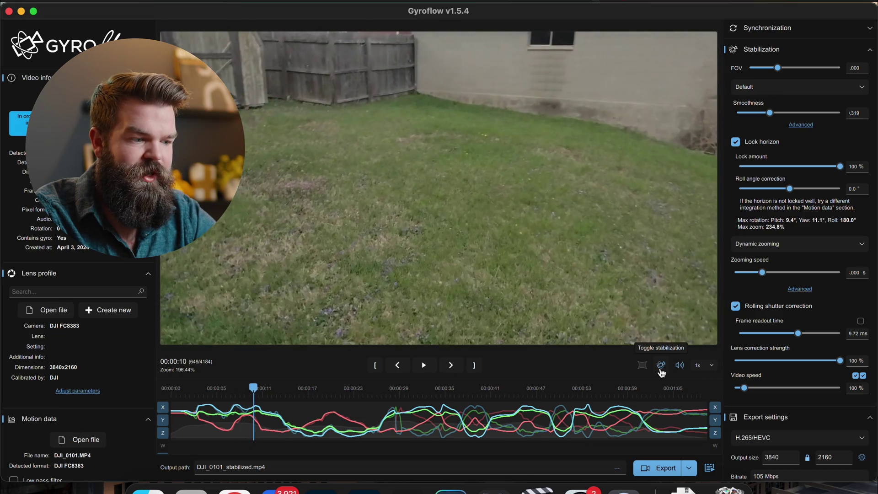
pyautogui.press('space')
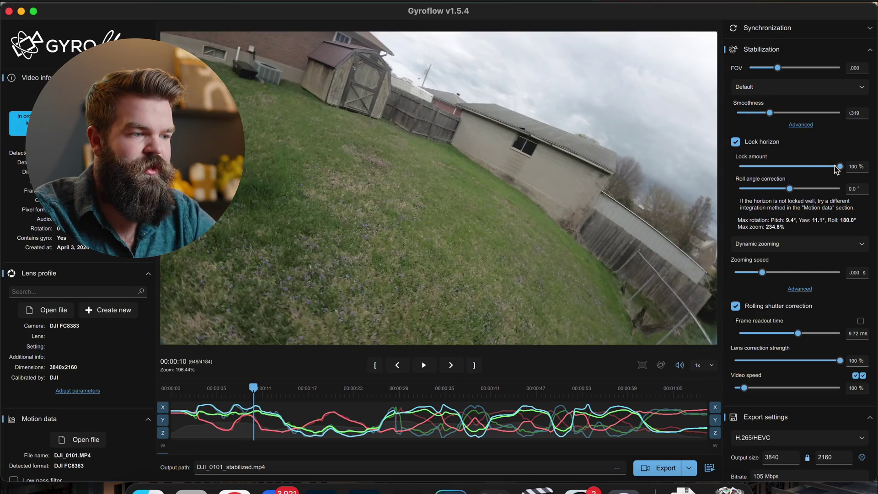
pyautogui.click(736, 141)
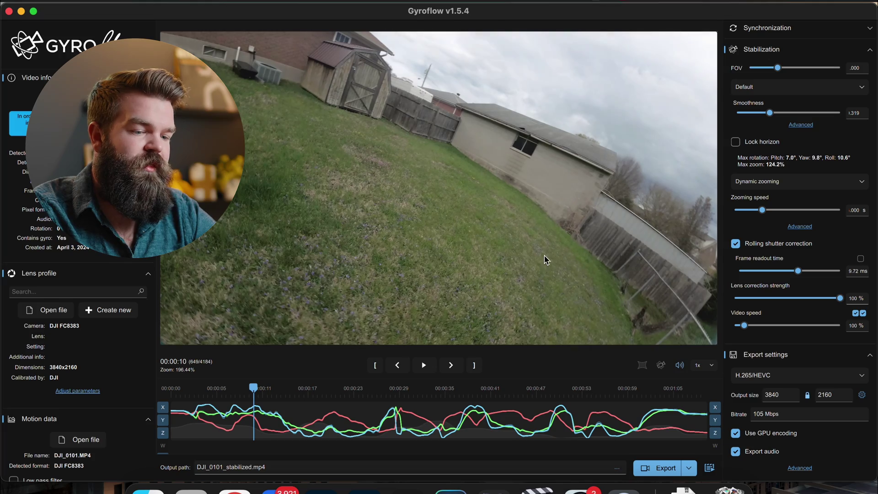
pyautogui.click(199, 402)
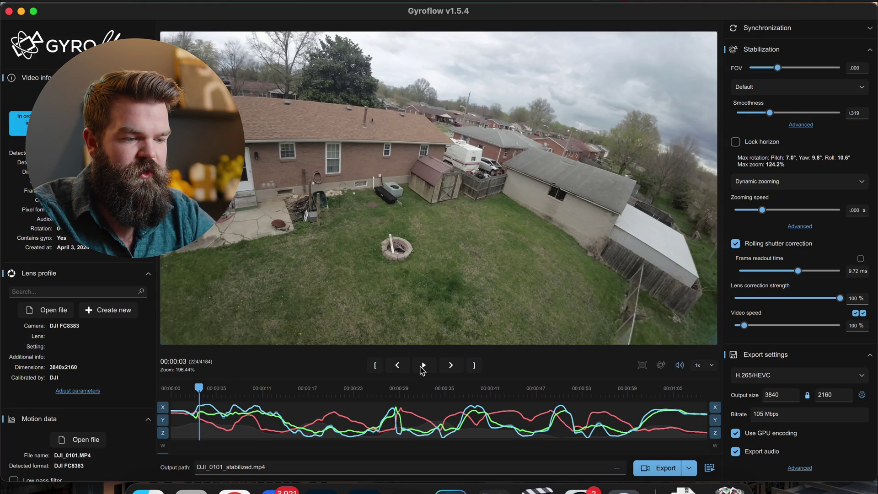
pyautogui.click(422, 368)
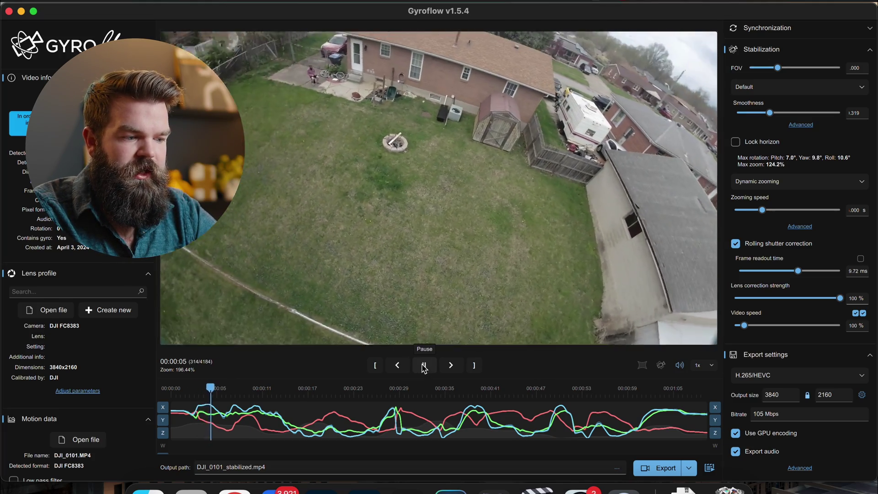
pyautogui.click(424, 368)
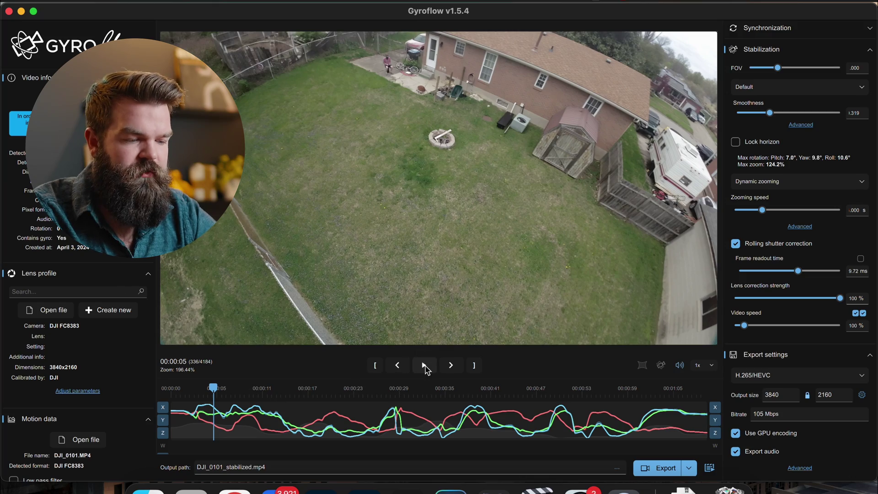
pyautogui.click(424, 365)
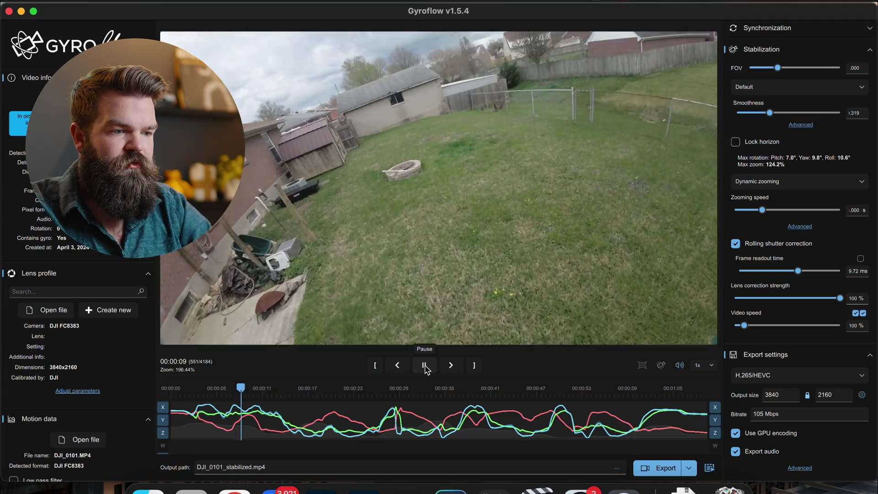
pyautogui.click(425, 368)
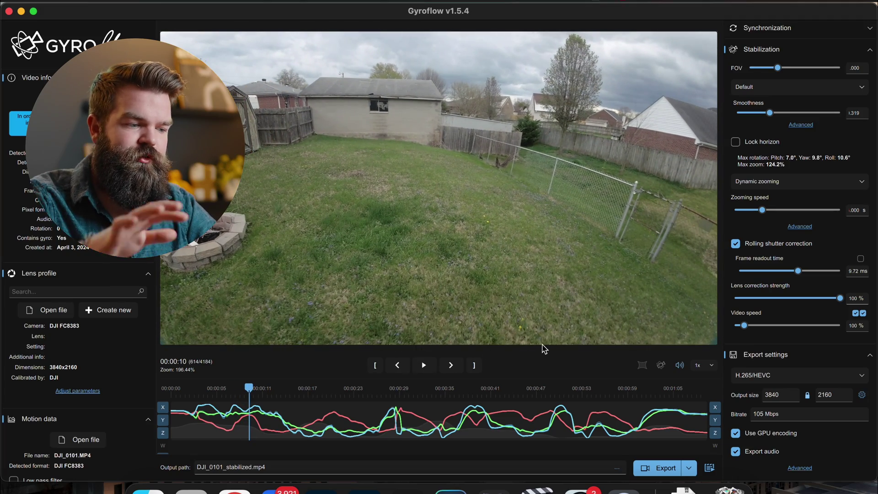
pyautogui.click(663, 370)
pyautogui.click(429, 369)
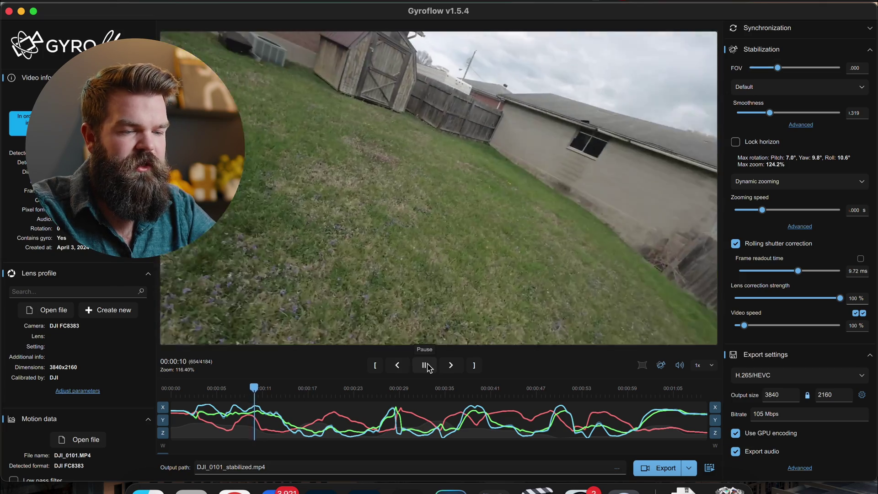